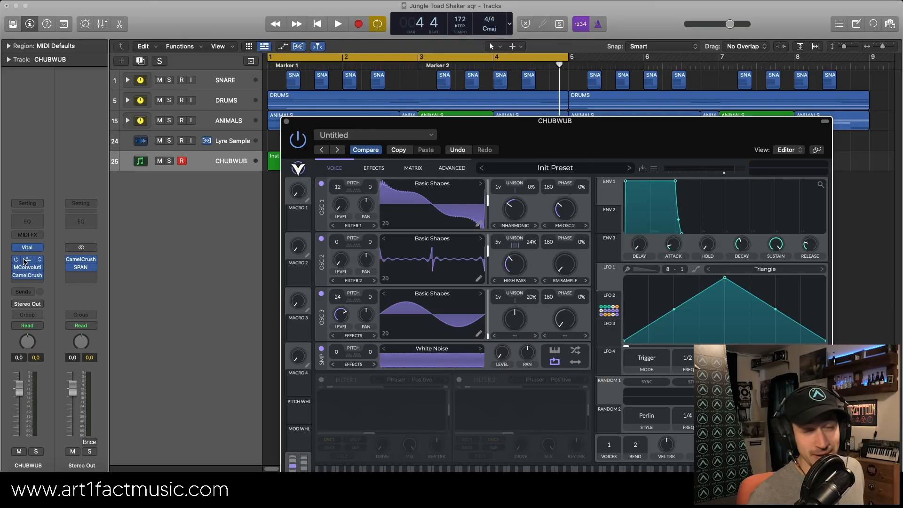
Step: Review the MWaveShaper and MConvolutionEZ settings on the CHUBWUB track, close both plug-ins and reposition the Vital window
{"action": "left_click", "coordinate": [26, 259]}
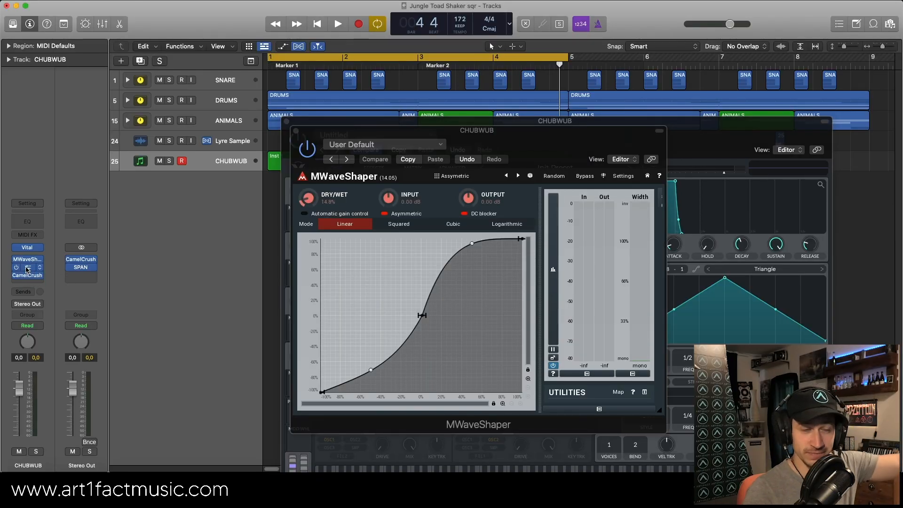
{"action": "left_click", "coordinate": [27, 268]}
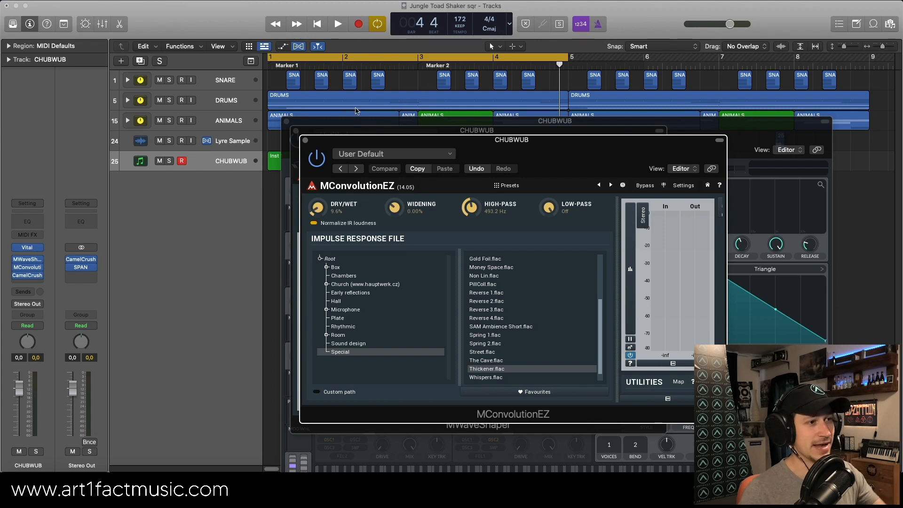
{"action": "left_click", "coordinate": [305, 139]}
{"action": "left_click", "coordinate": [295, 130]}
{"action": "left_click_drag", "start_coordinate": [301, 126], "coordinate": [267, 80]}
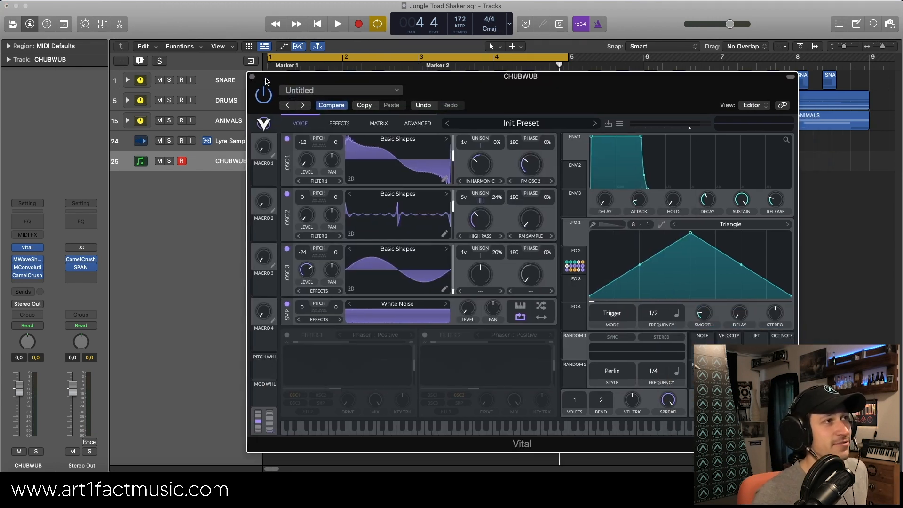
Step: Turn off Vital's Filter, Compressor, Chorus, EQ, Distortion and Reverb effects
{"action": "left_click", "coordinate": [337, 123]}
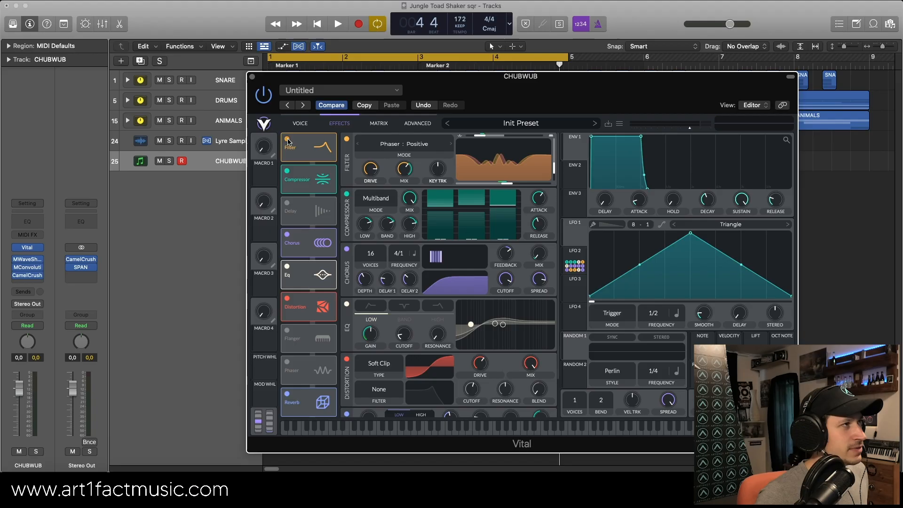
{"action": "left_click", "coordinate": [287, 140]}
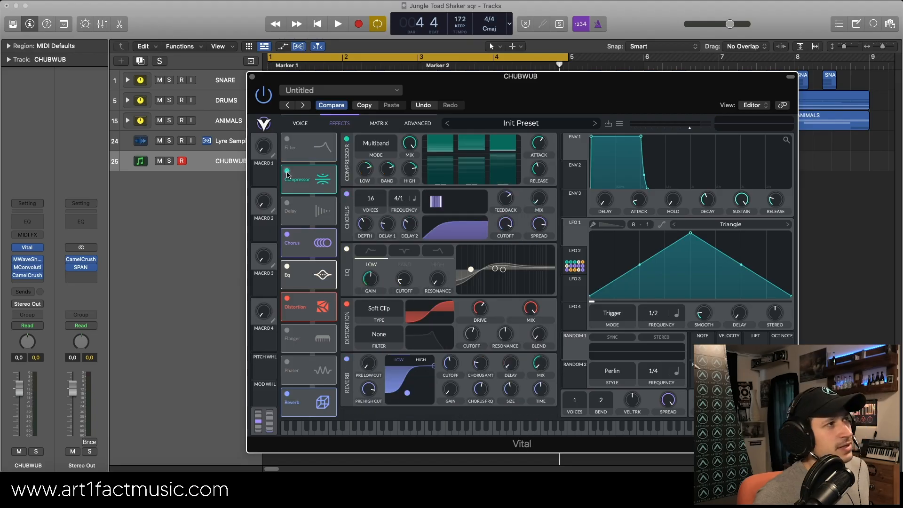
{"action": "left_click", "coordinate": [287, 171]}
{"action": "left_click", "coordinate": [287, 235]}
{"action": "left_click", "coordinate": [287, 267]}
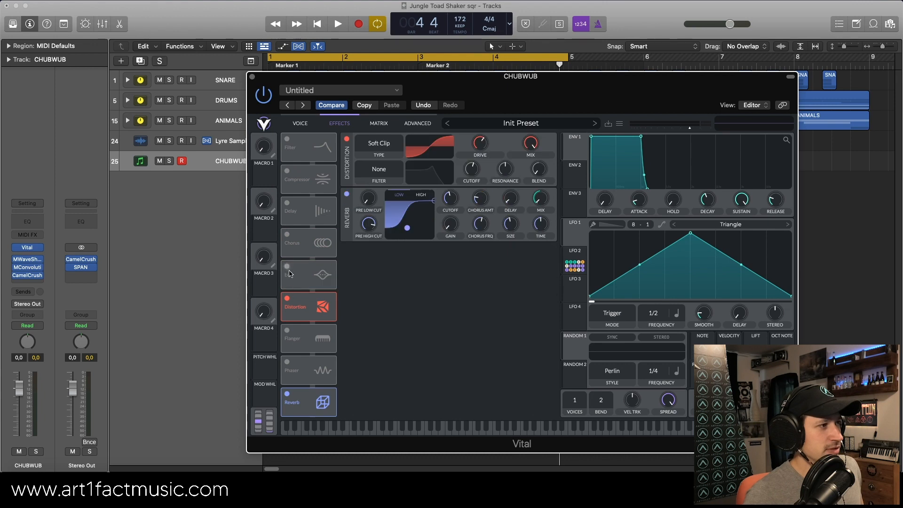
{"action": "left_click", "coordinate": [287, 298]}
{"action": "left_click", "coordinate": [287, 393]}
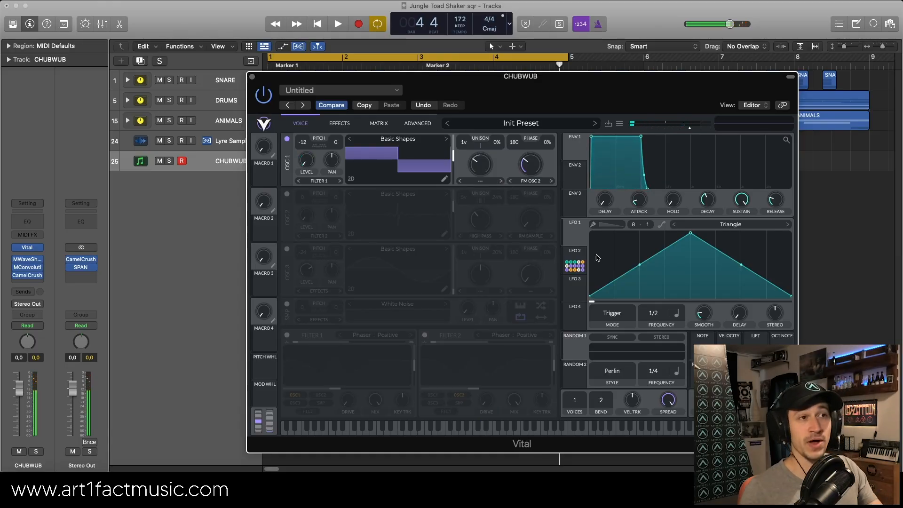
Step: Display LFO 2, turn on oscillator 2 and set its spectral morph to High Pass
{"action": "left_click", "coordinate": [576, 254]}
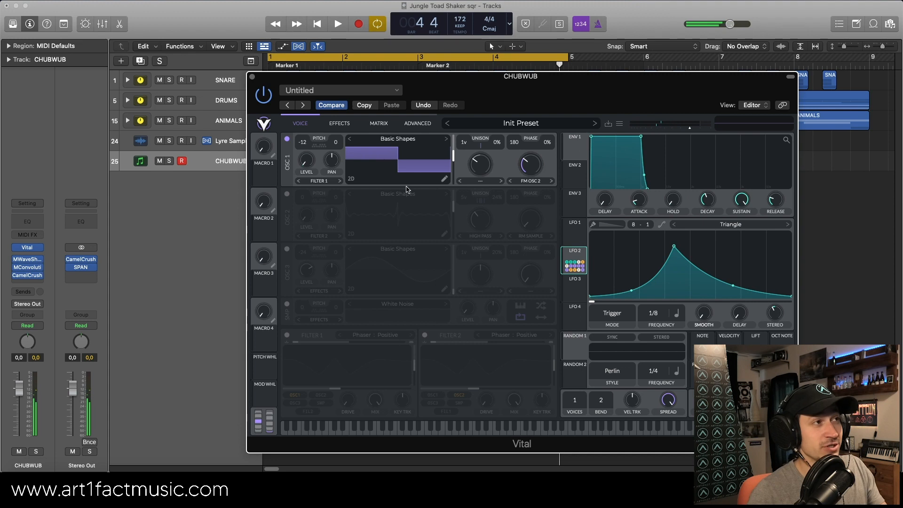
{"action": "left_click", "coordinate": [286, 194]}
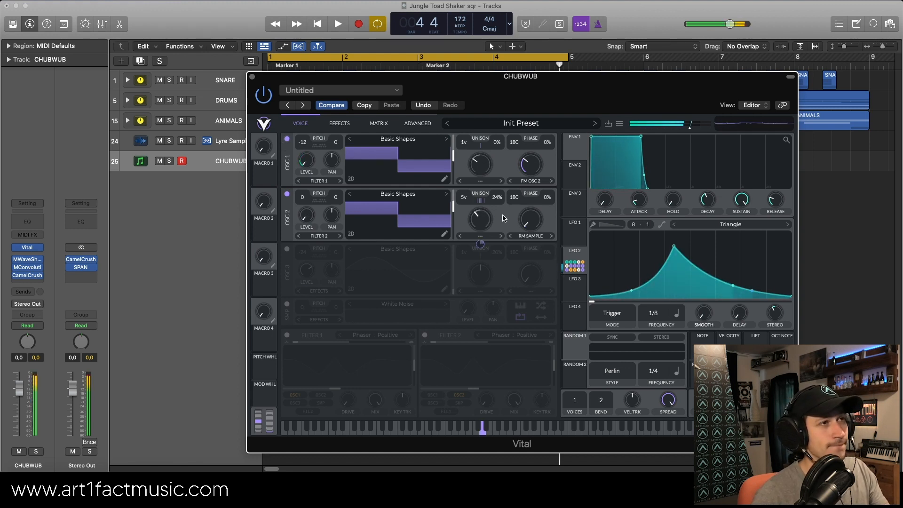
{"action": "left_click", "coordinate": [480, 236]}
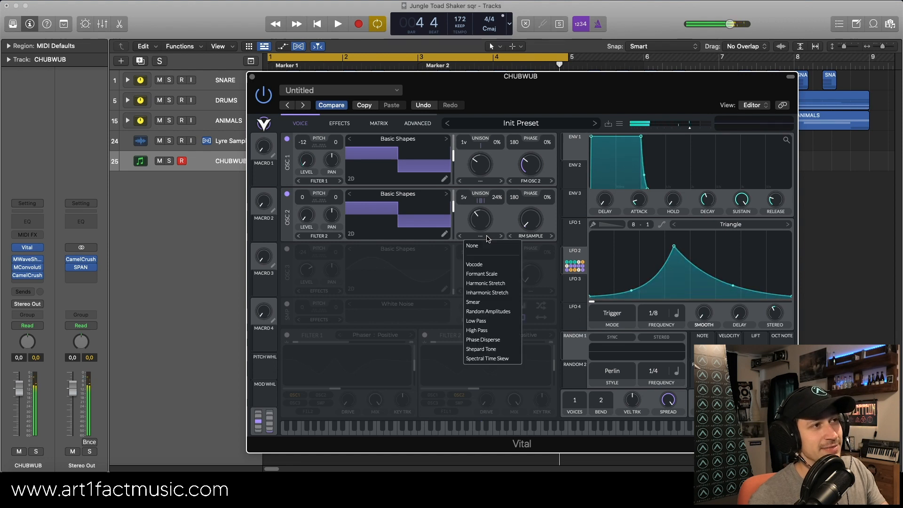
{"action": "left_click", "coordinate": [488, 332]}
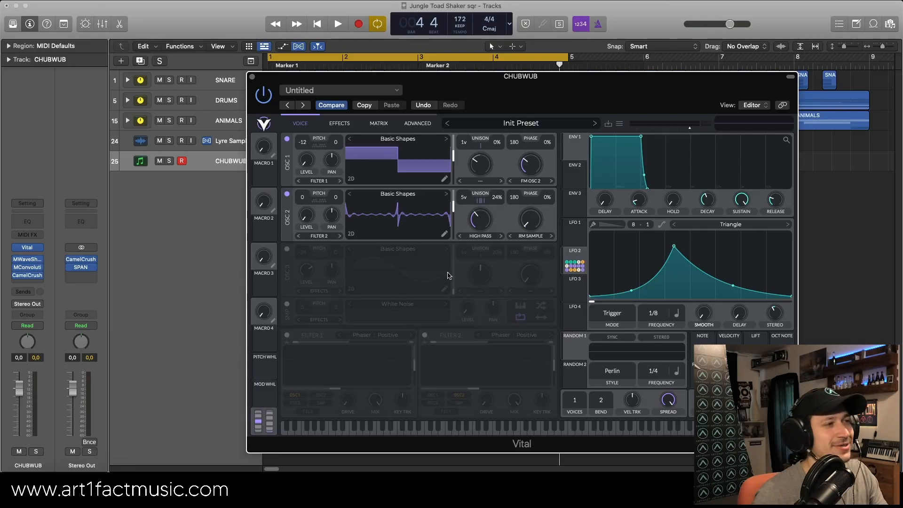
Step: Turn on oscillator 3 and the White Noise sampler
{"action": "left_click", "coordinate": [287, 249]}
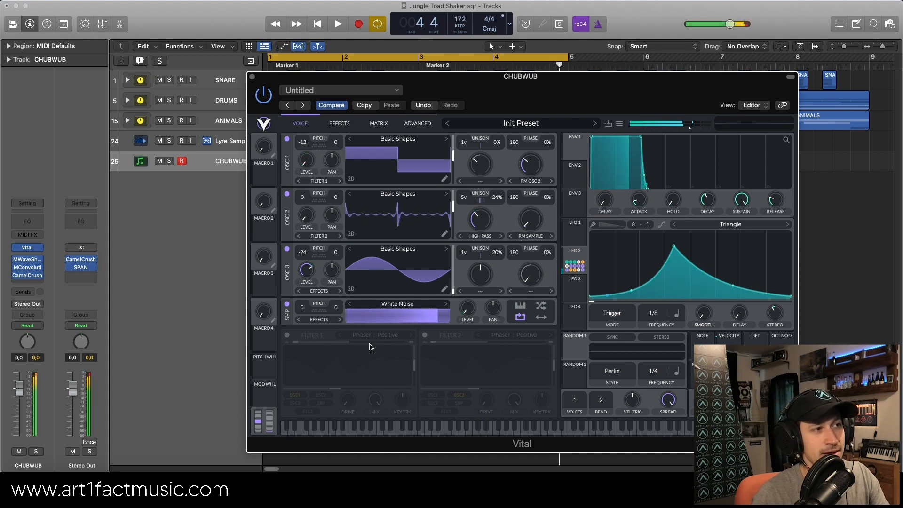
{"action": "left_click", "coordinate": [287, 304]}
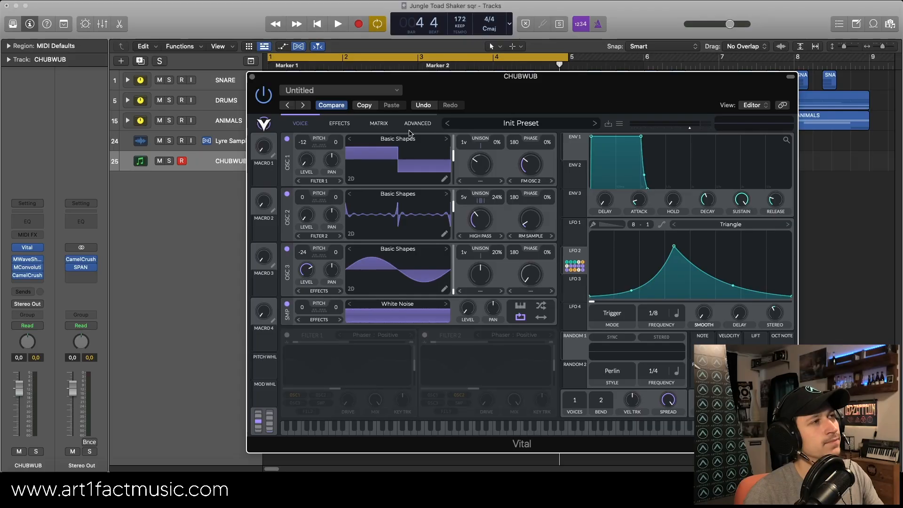
Step: Set oscillator 2 to 5 unison voices and examine its advanced table, spectral and distortion spread settings
{"action": "left_click", "coordinate": [410, 121]}
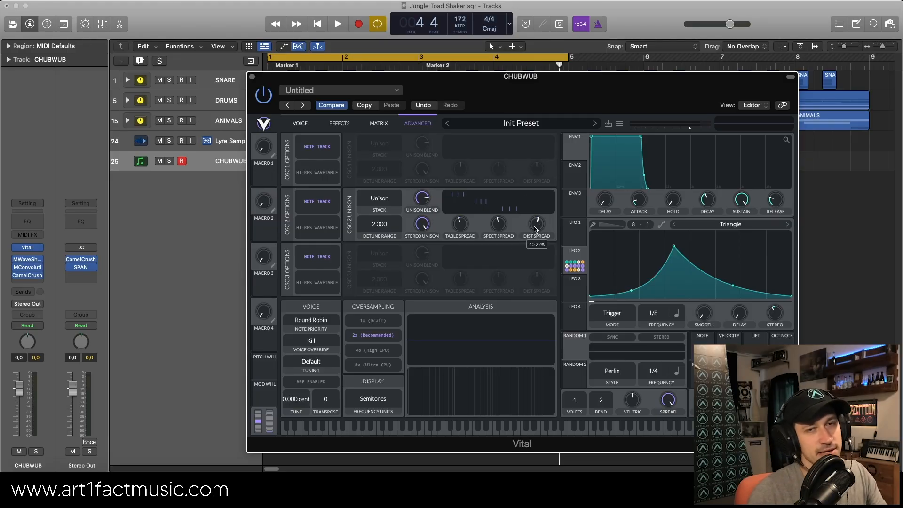
{"action": "left_click", "coordinate": [302, 123]}
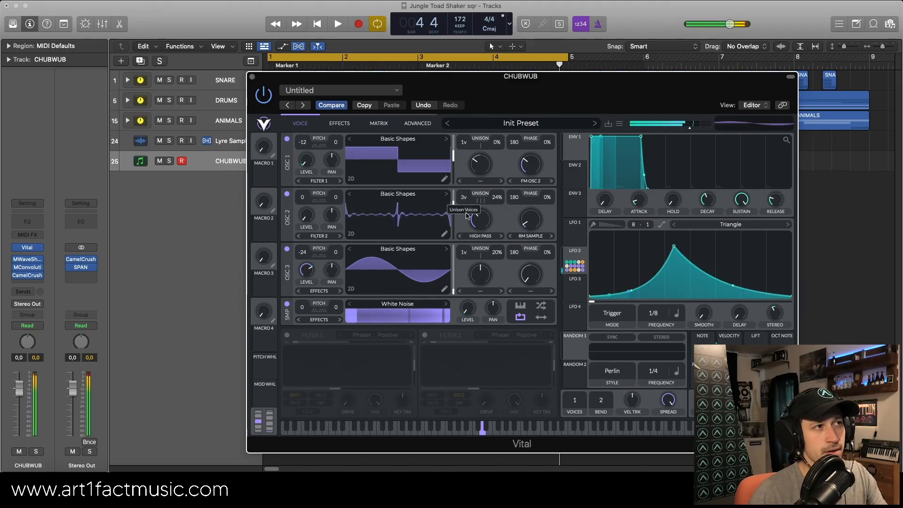
{"action": "left_click_drag", "start_coordinate": [466, 216], "coordinate": [467, 203]}
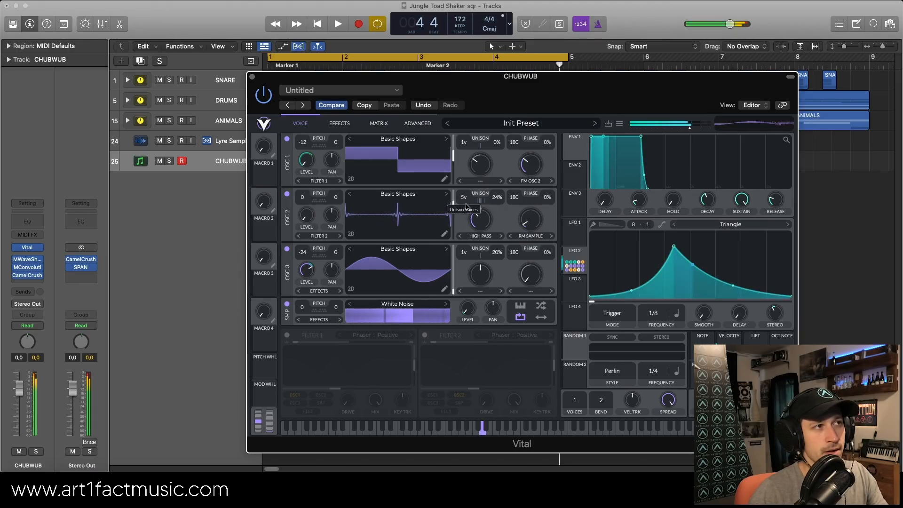
{"action": "left_click", "coordinate": [416, 124]}
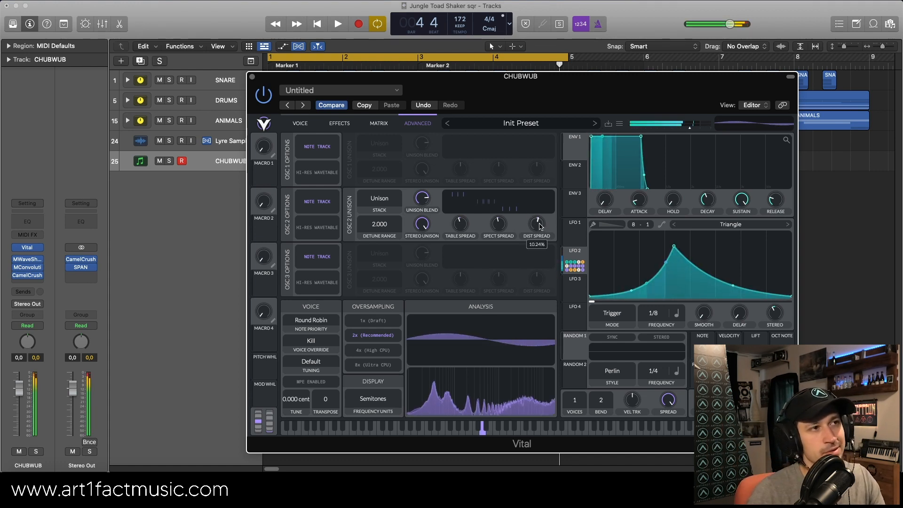
{"action": "mouse_move", "coordinate": [504, 230]}
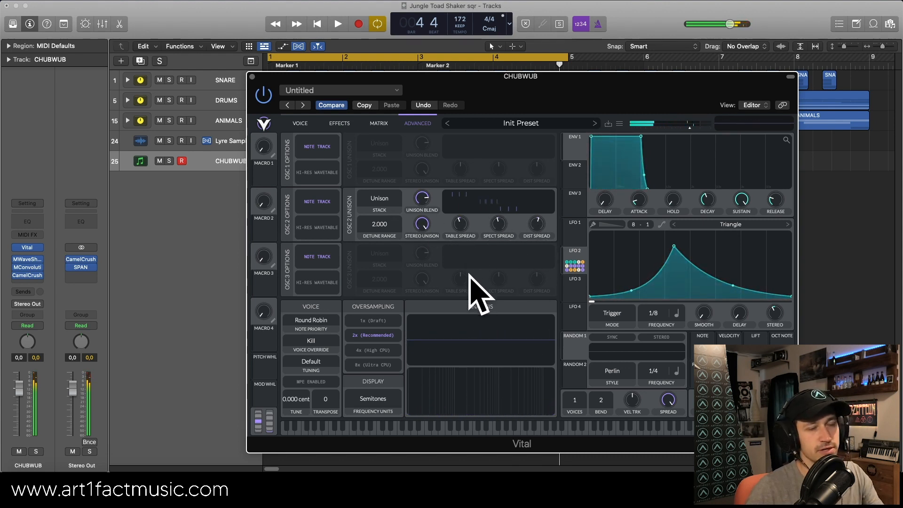
Step: Turn the Filter, Compressor, Chorus and EQ effects back on in Vital
{"action": "left_click", "coordinate": [335, 125]}
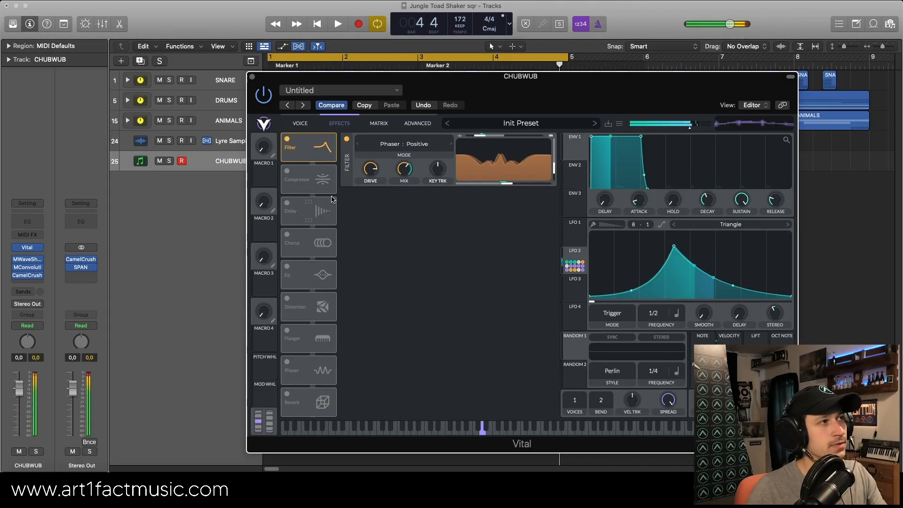
{"action": "left_click", "coordinate": [287, 171]}
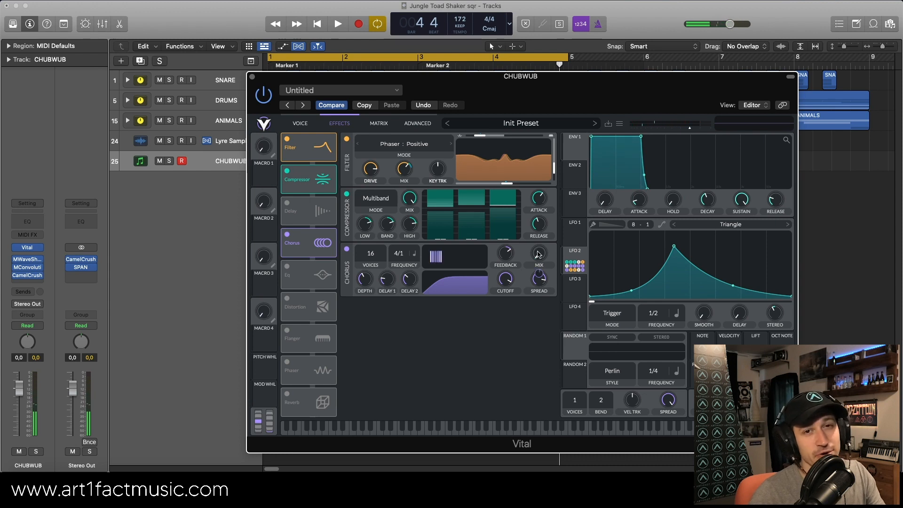
{"action": "left_click", "coordinate": [287, 266]}
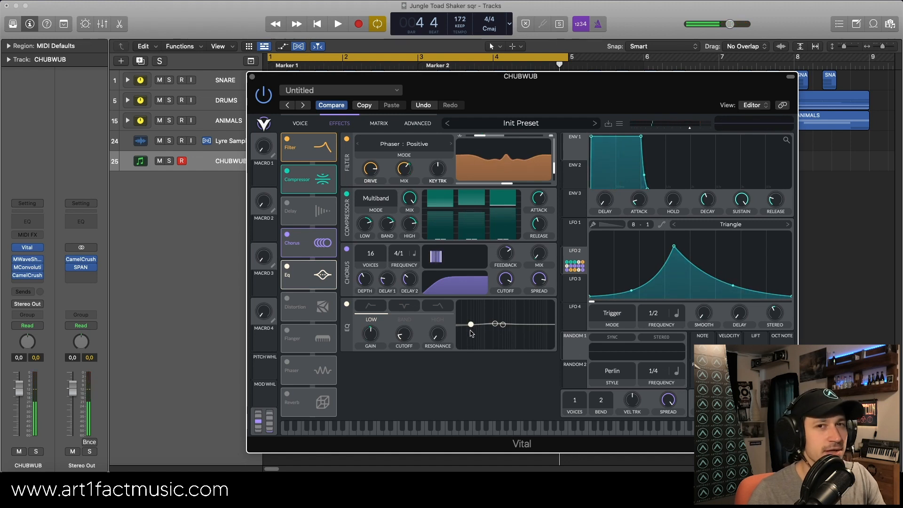
Step: Inspect the EQ's high band, turn on the Soft Clip Distortion effect and adjust LFO 2's frequency
{"action": "left_click", "coordinate": [303, 127]}
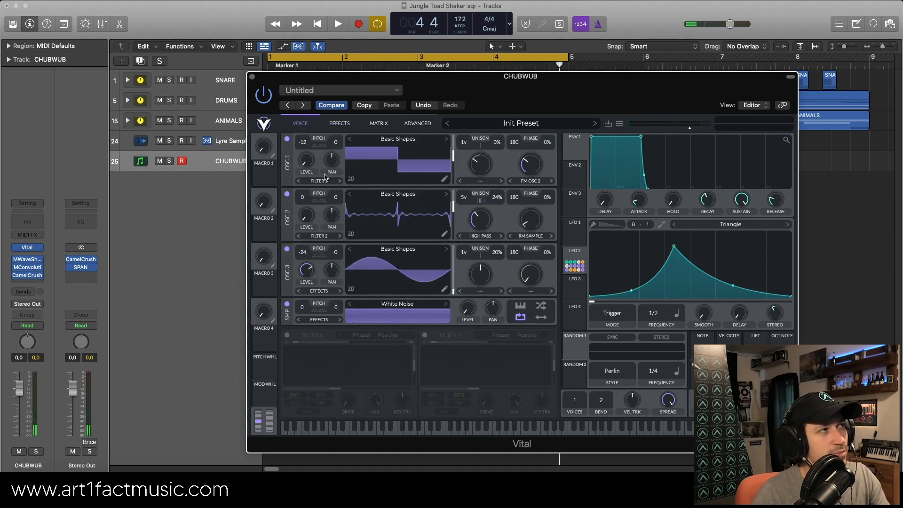
{"action": "left_click", "coordinate": [339, 124]}
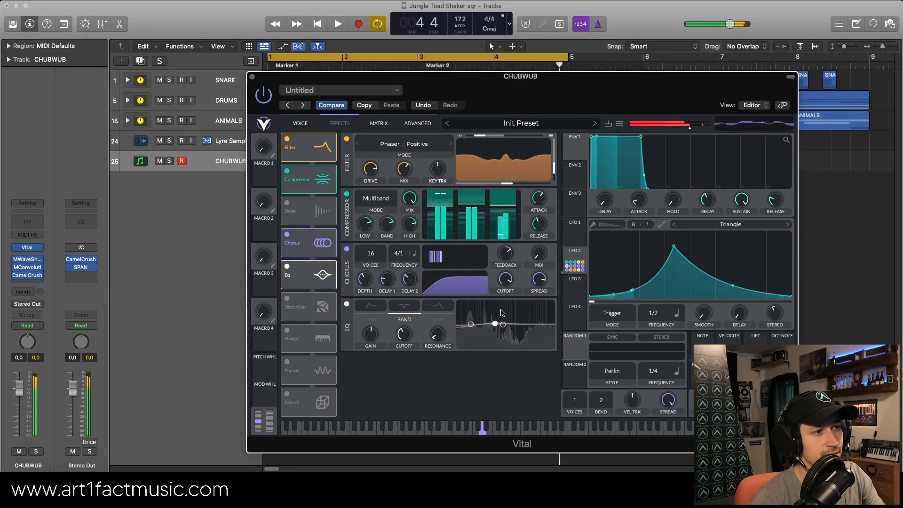
{"action": "left_click", "coordinate": [435, 323]}
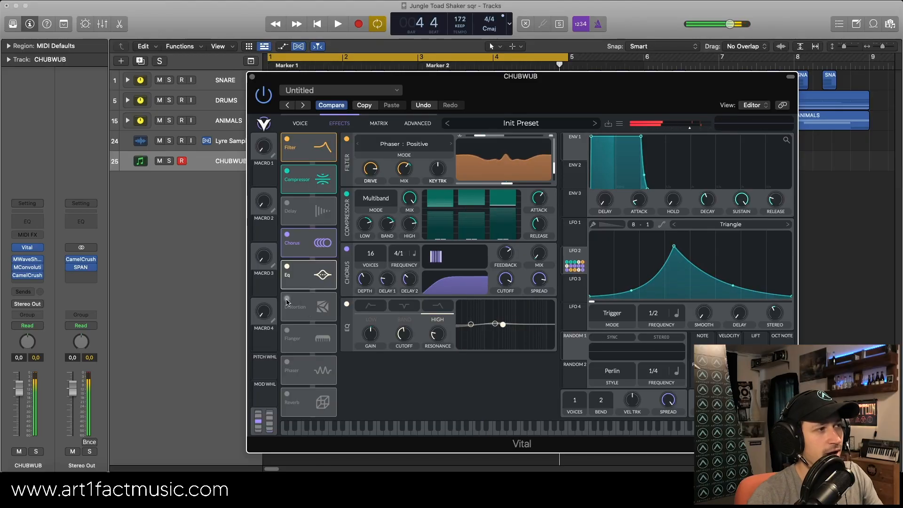
{"action": "left_click", "coordinate": [287, 299]}
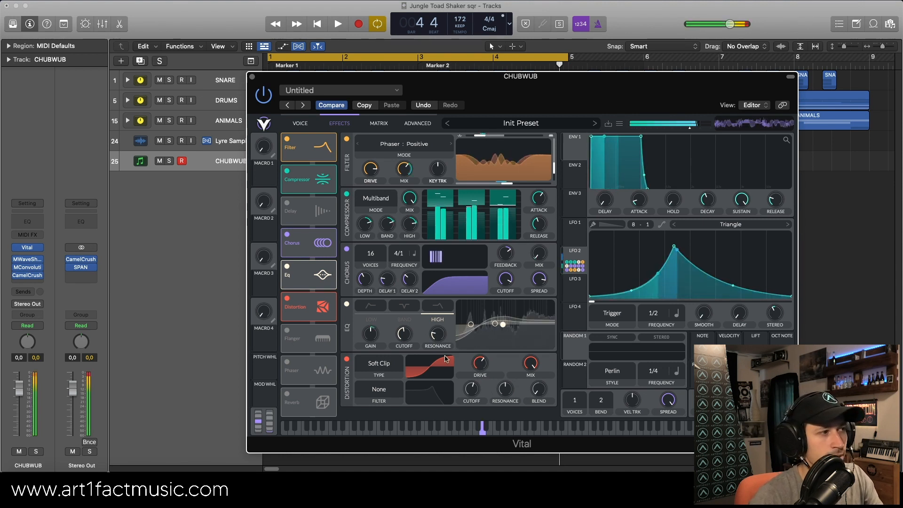
{"action": "left_click_drag", "start_coordinate": [653, 312], "coordinate": [655, 292]}
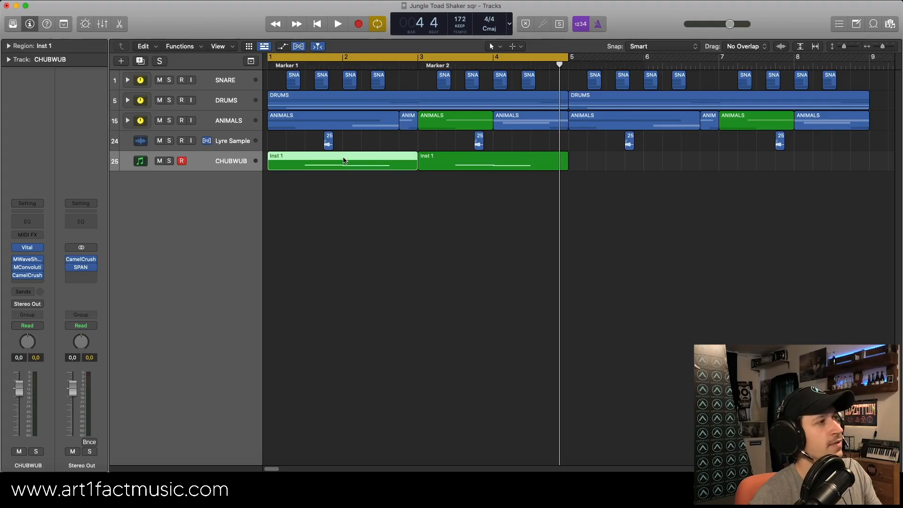
Step: Open the first Inst 1 region of the CHUBWUB track in the piano roll and examine its notes
{"action": "double_click", "coordinate": [343, 160]}
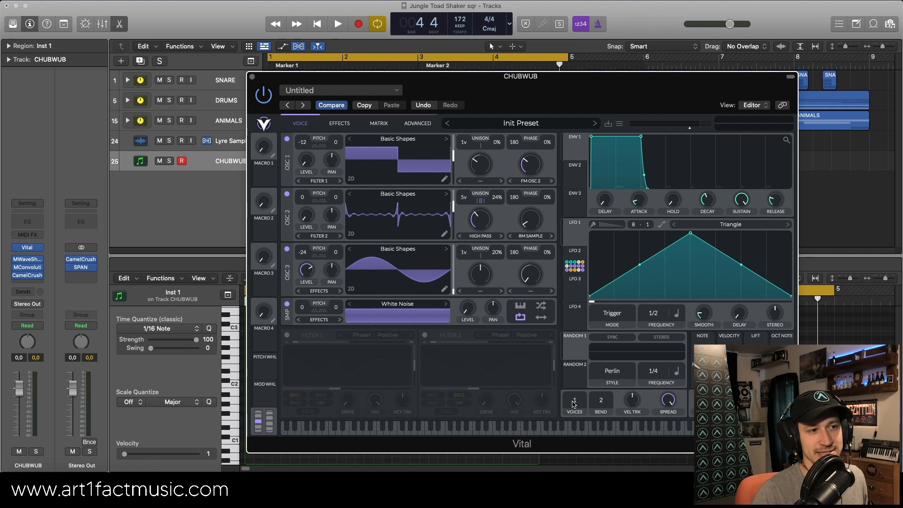
{"action": "left_click_drag", "start_coordinate": [537, 98], "coordinate": [387, 28]}
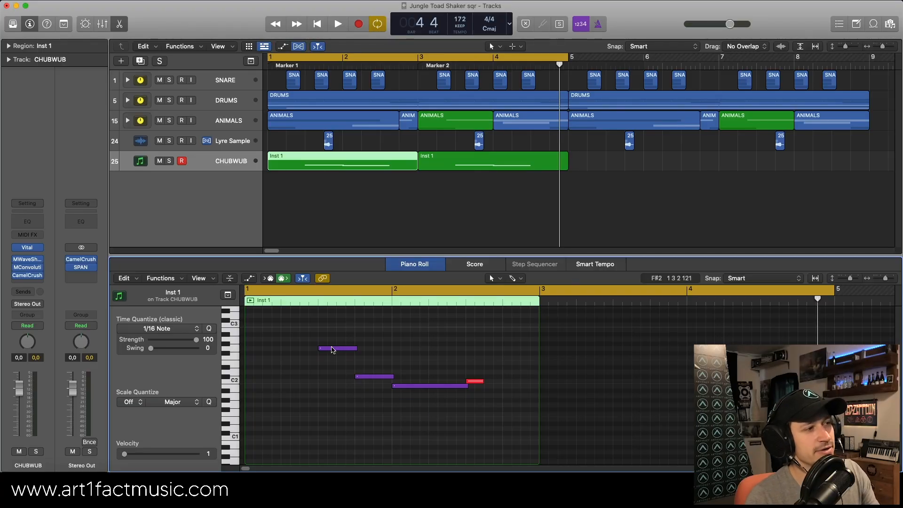
{"action": "left_click_drag", "start_coordinate": [349, 345], "coordinate": [376, 410]}
{"action": "left_click_drag", "start_coordinate": [418, 354], "coordinate": [433, 408]}
{"action": "left_click", "coordinate": [484, 403]}
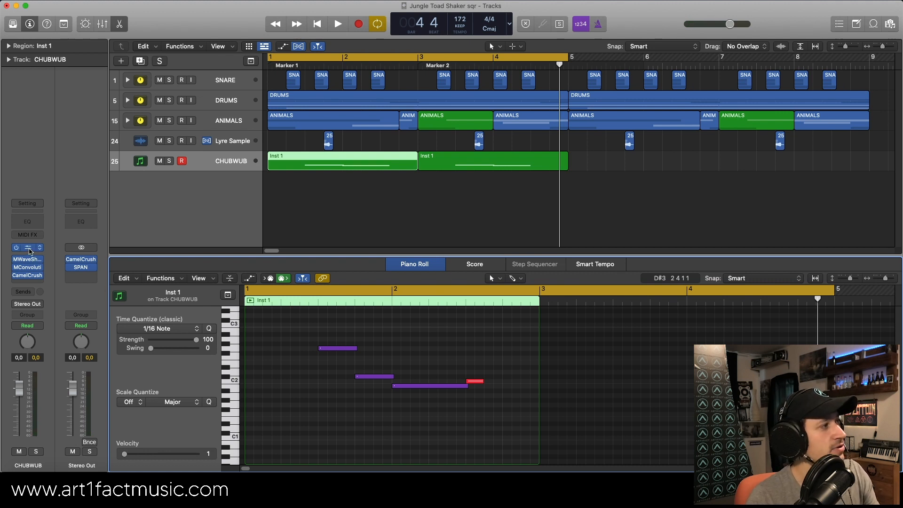
Step: Turn on Vital's Reverb effect, review its settings and close the synth window
{"action": "key", "text": "v"}
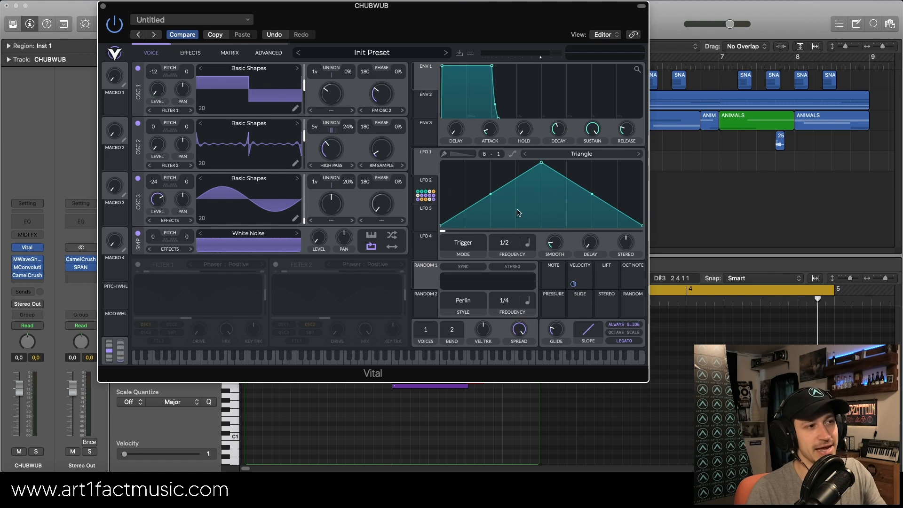
{"action": "left_click", "coordinate": [190, 53]}
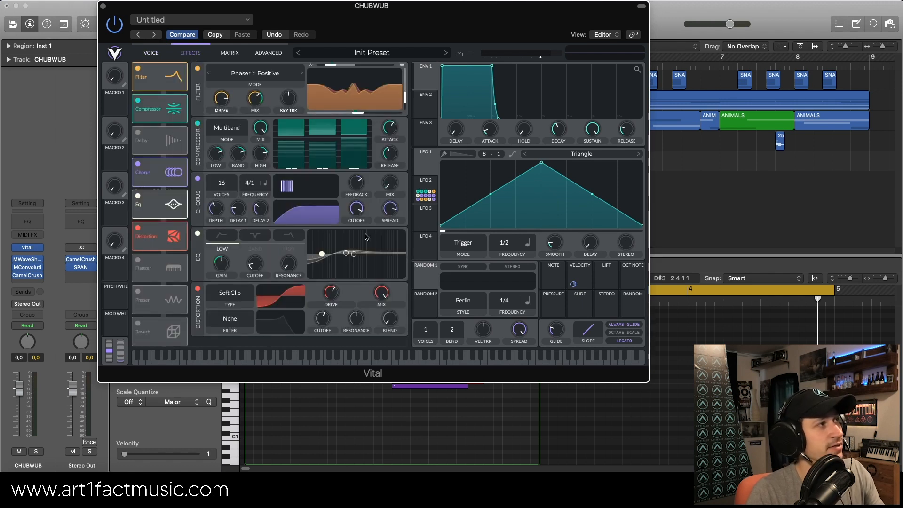
{"action": "left_click", "coordinate": [140, 326]}
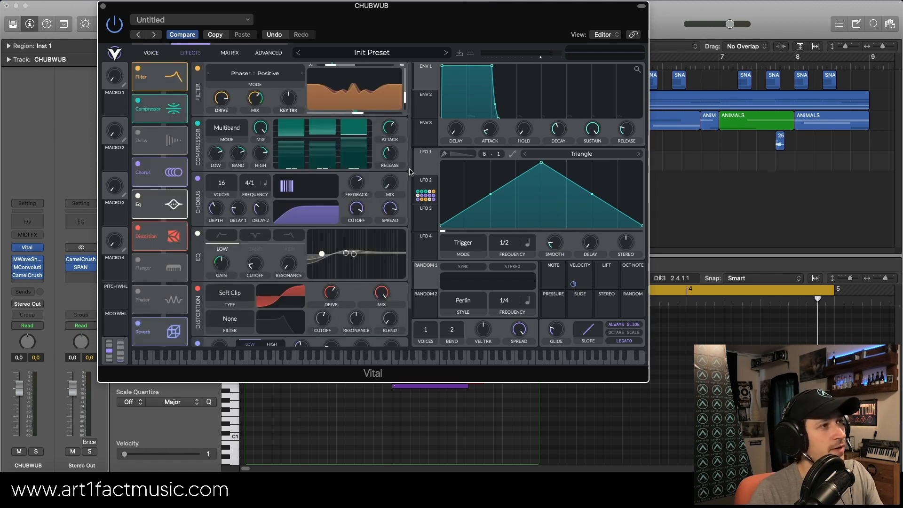
{"action": "scroll", "coordinate": [410, 166], "scroll_direction": "down", "scroll_amount": 3}
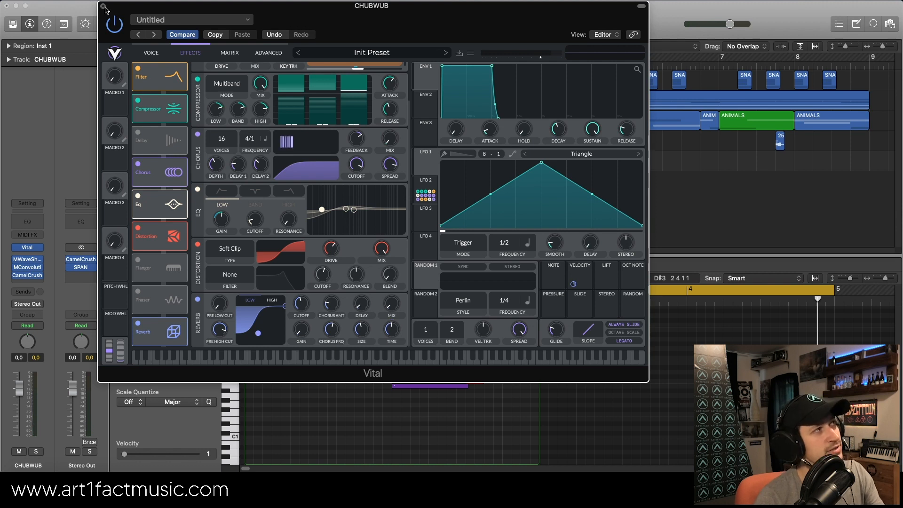
{"action": "left_click", "coordinate": [103, 6]}
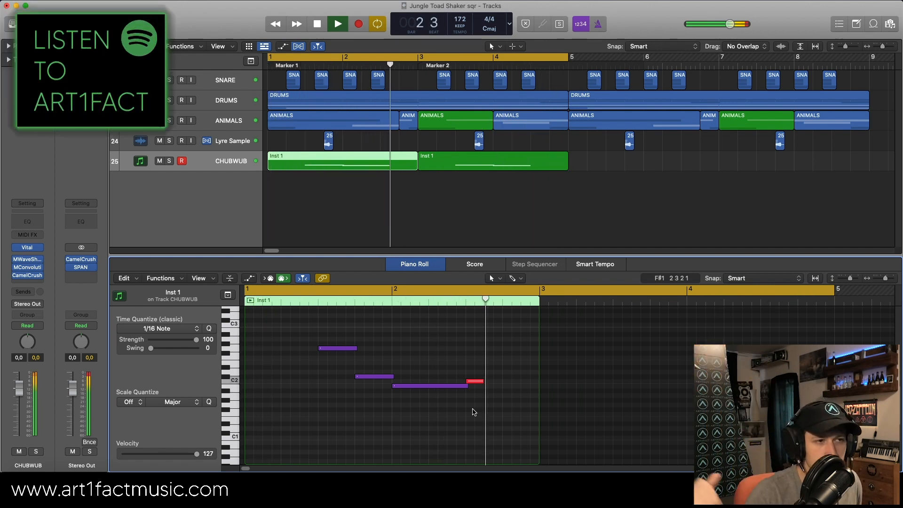
Step: Review Vital's voice settings once more and close both the synth window and the piano roll
{"action": "key", "text": "super+Up"}
{"action": "key", "text": "super+Left"}
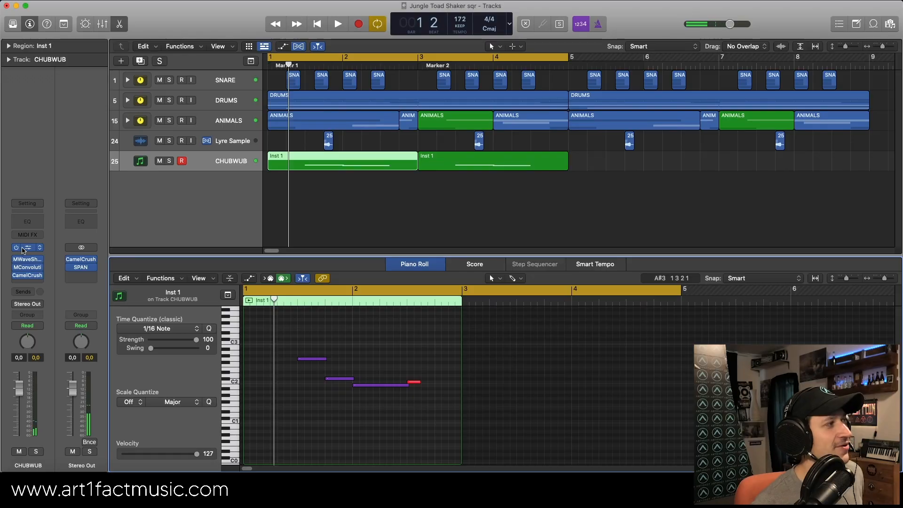
{"action": "left_click", "coordinate": [23, 250]}
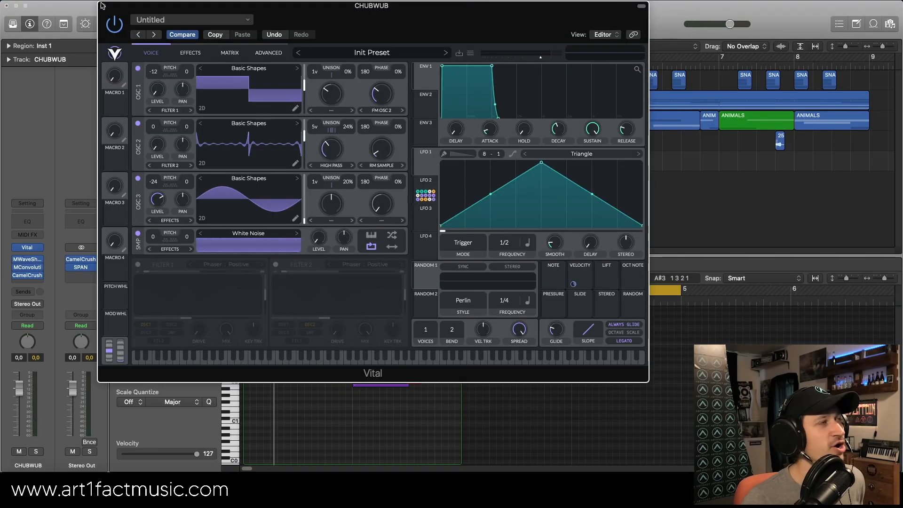
{"action": "left_click", "coordinate": [101, 5]}
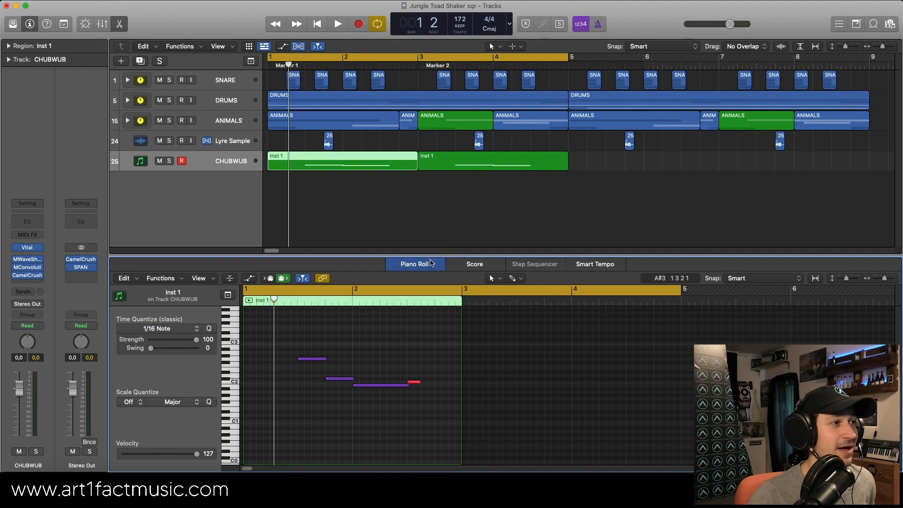
{"action": "left_click", "coordinate": [430, 262]}
{"action": "left_click", "coordinate": [448, 212]}
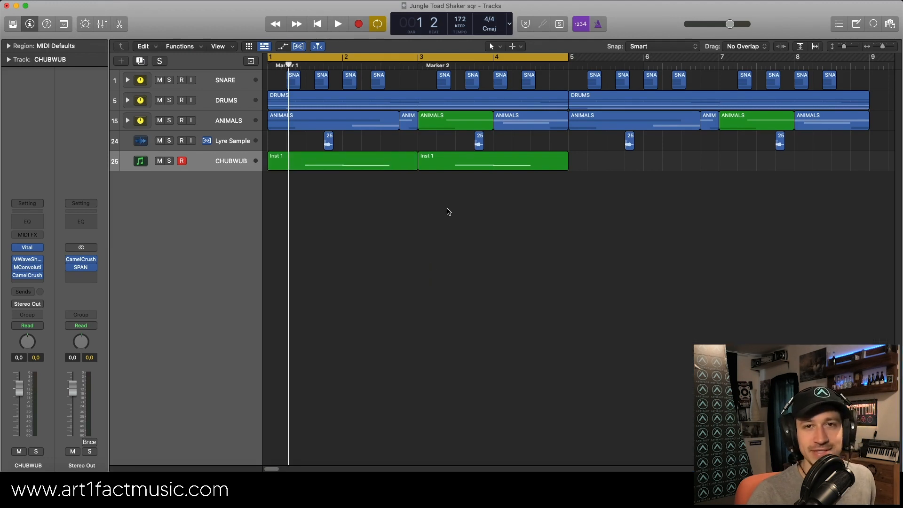